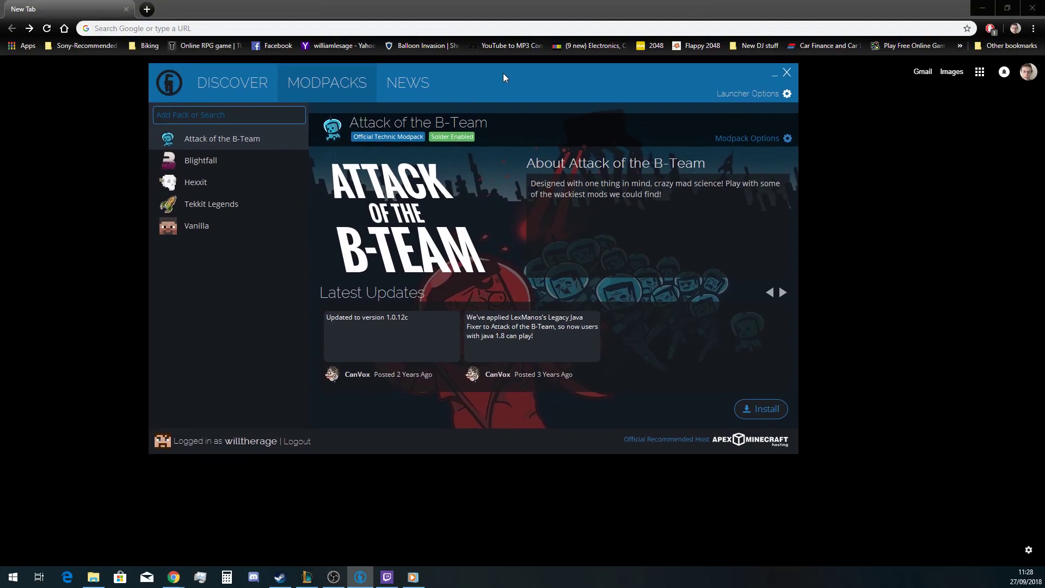
# Open the launcher's Java Settings and check the Memory (1 GB) and 32-bit Java 1.8.0_181 lists unchanged
pyautogui.click(728, 94)
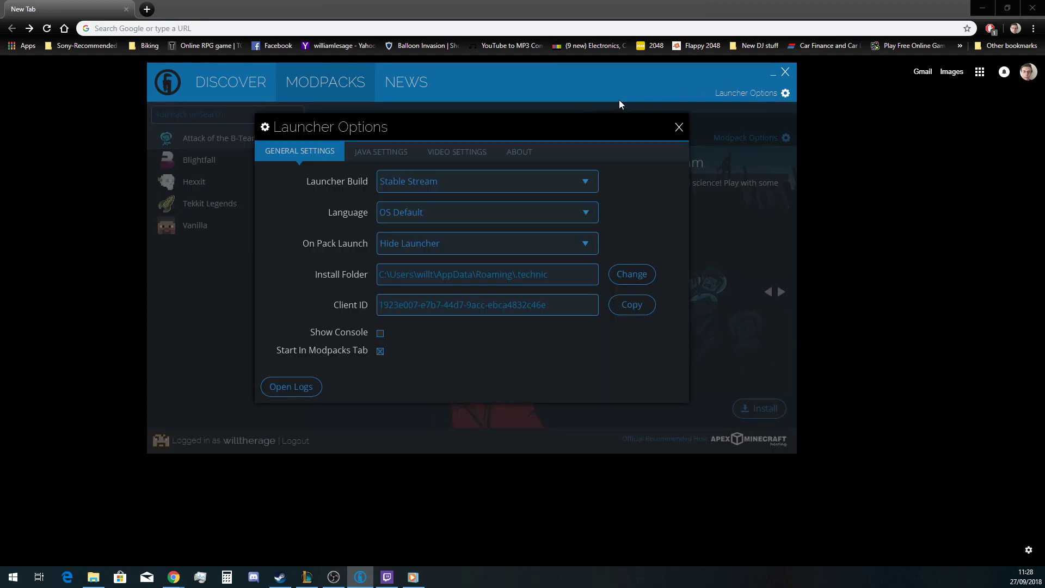
pyautogui.click(377, 153)
pyautogui.click(469, 219)
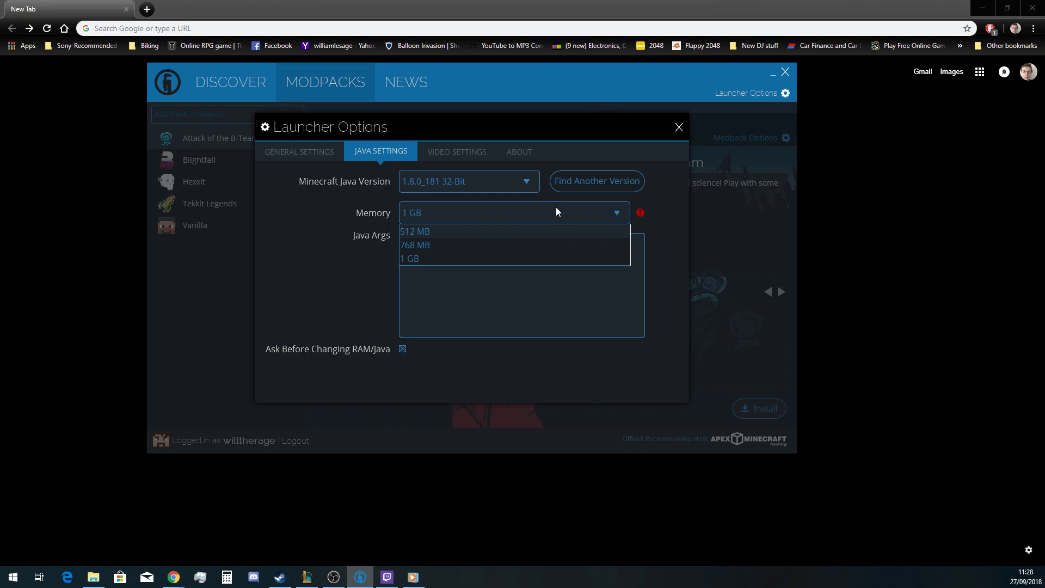
pyautogui.click(508, 210)
pyautogui.click(490, 183)
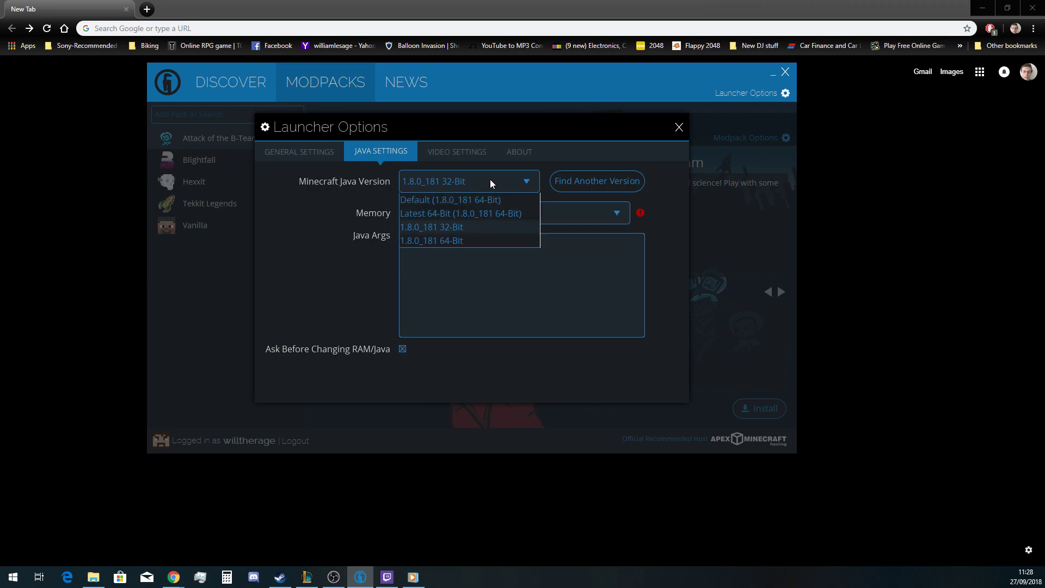
pyautogui.click(490, 182)
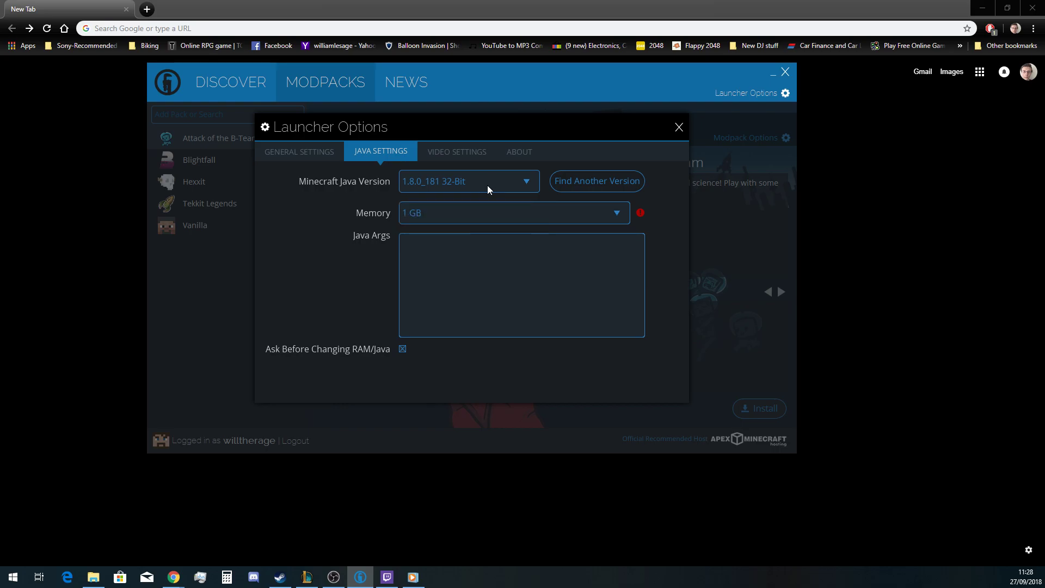
# Search Google for 'java' from Chrome's address bar
pyautogui.click(198, 64)
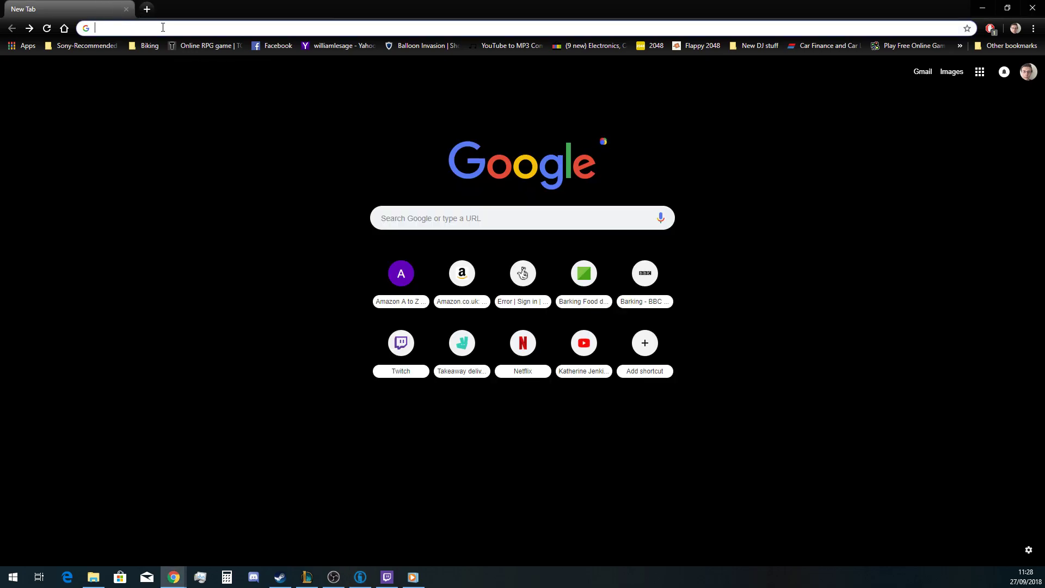
pyautogui.write('java')
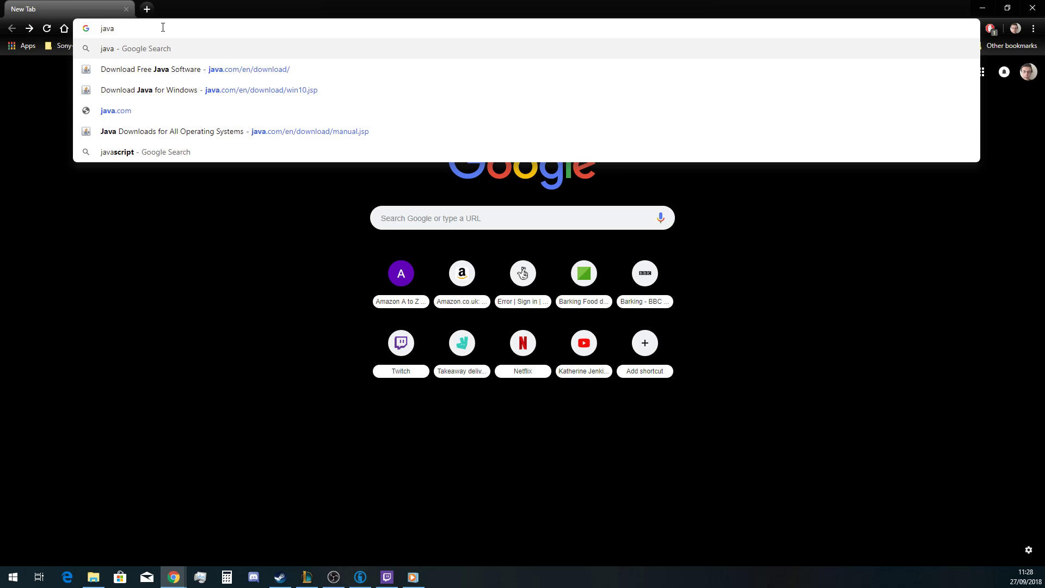
pyautogui.press('Return')
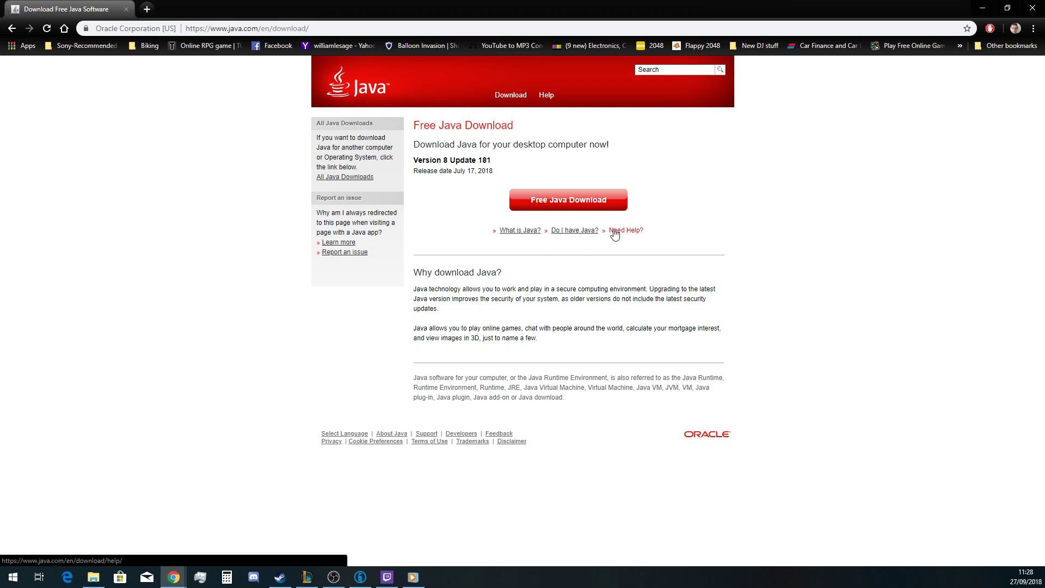
# Start the Windows Offline (64-bit) Java download from java.com's all-downloads page
pyautogui.click(557, 203)
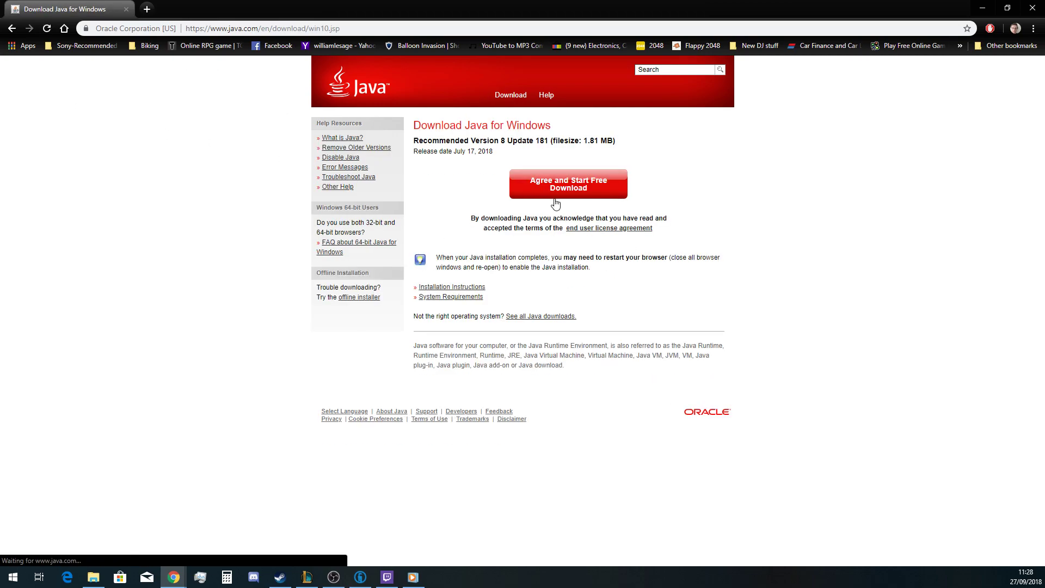
pyautogui.click(535, 316)
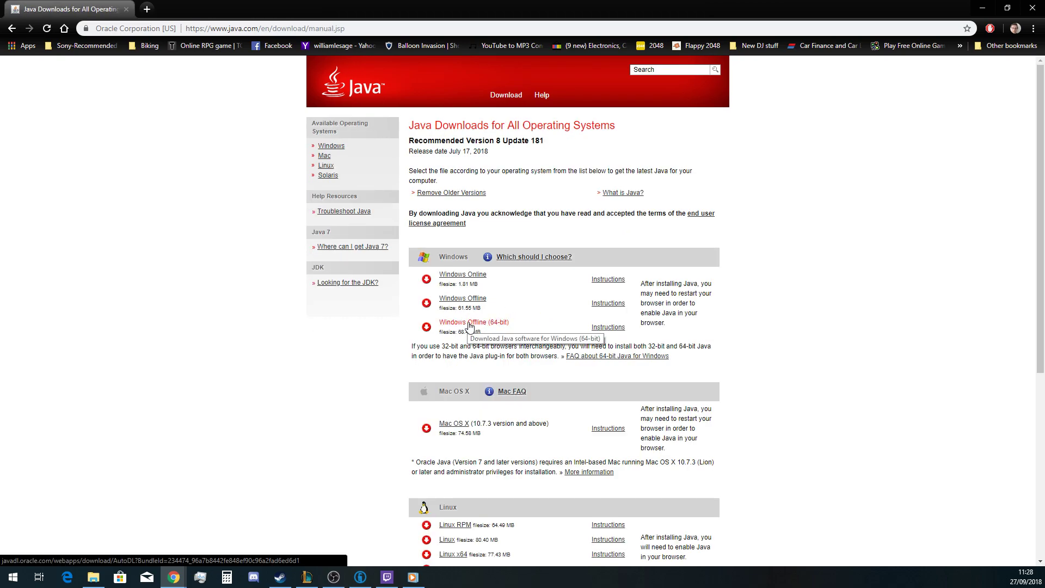
pyautogui.click(490, 329)
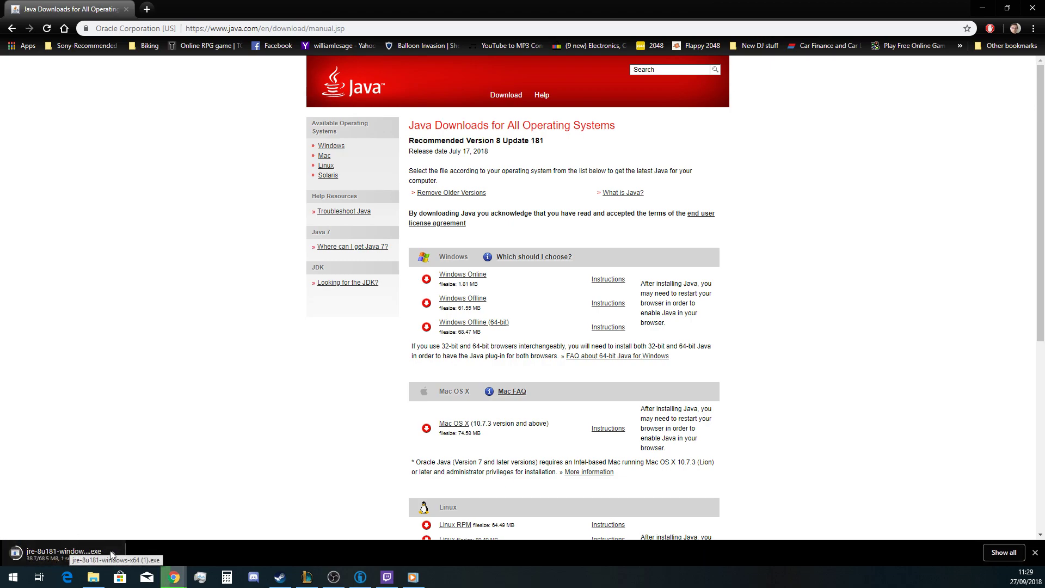
# Cancel the Java installer download and switch back to Technic Launcher
pyautogui.click(112, 552)
pyautogui.click(157, 531)
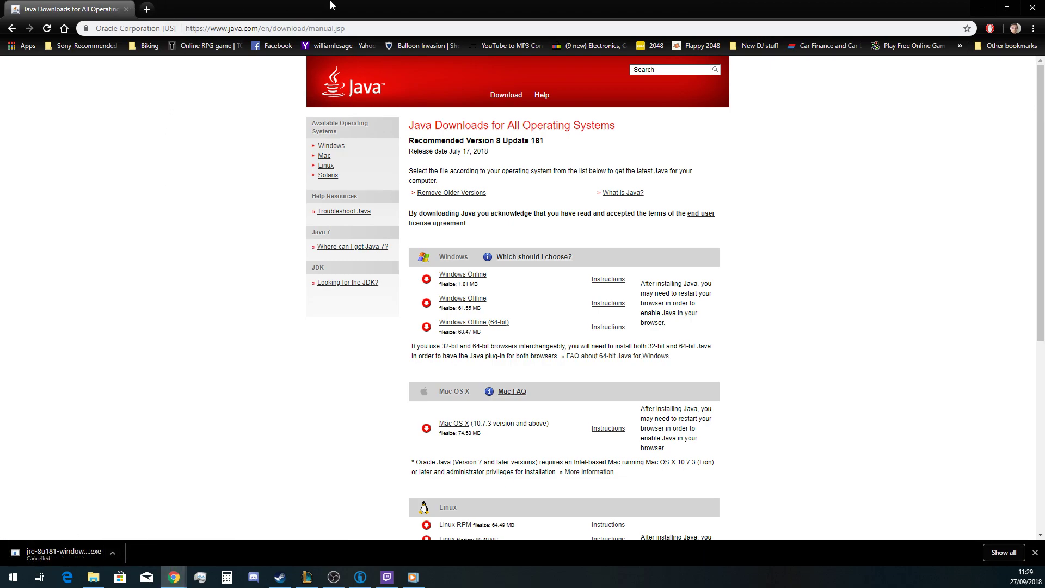
pyautogui.hotkey('alt', 'Tab')
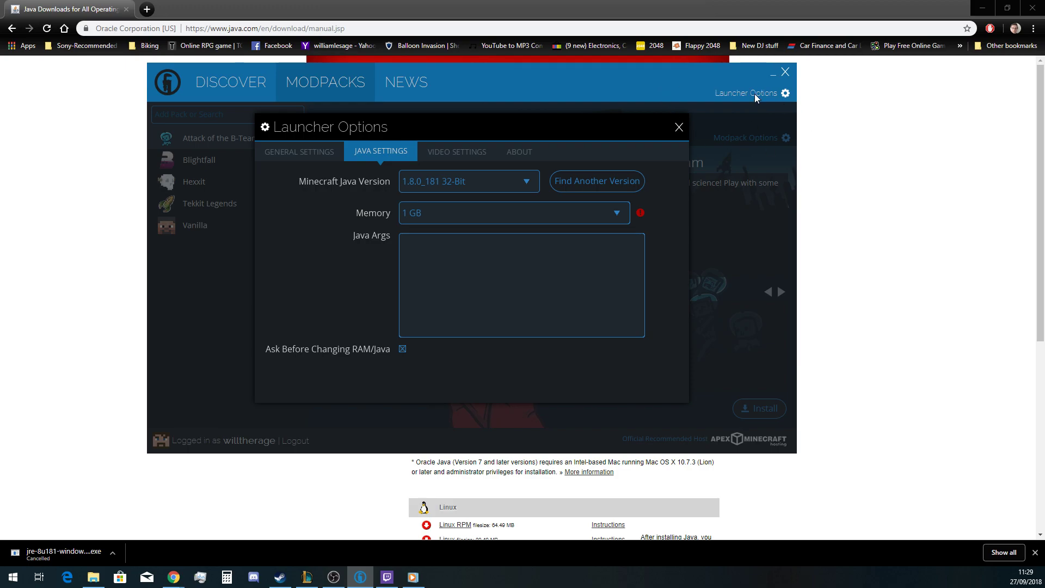
# Check the 9,216 MB Java memory in Twitch's Minecraft settings, then close them
pyautogui.click(387, 577)
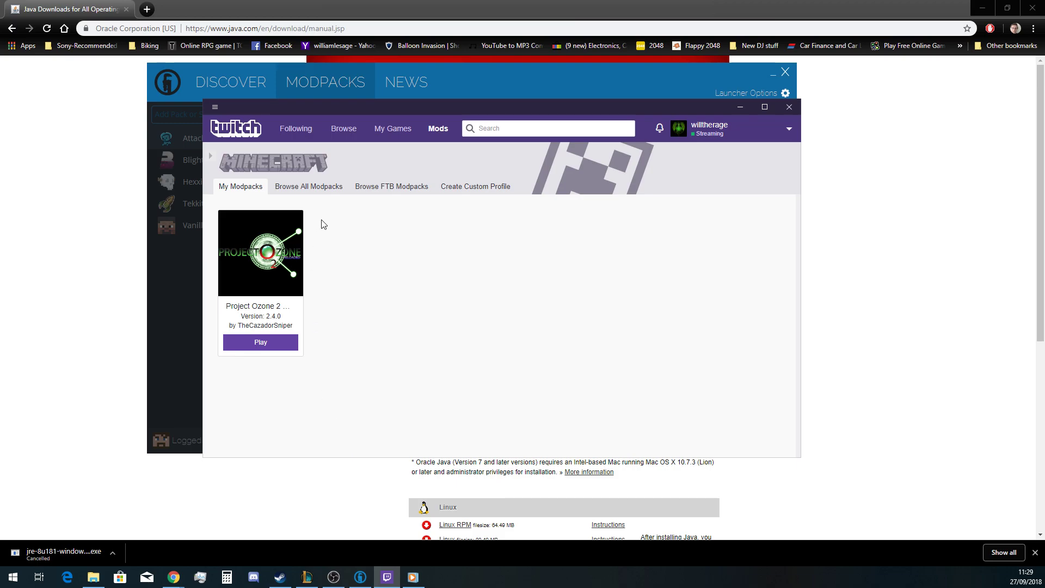
pyautogui.click(218, 107)
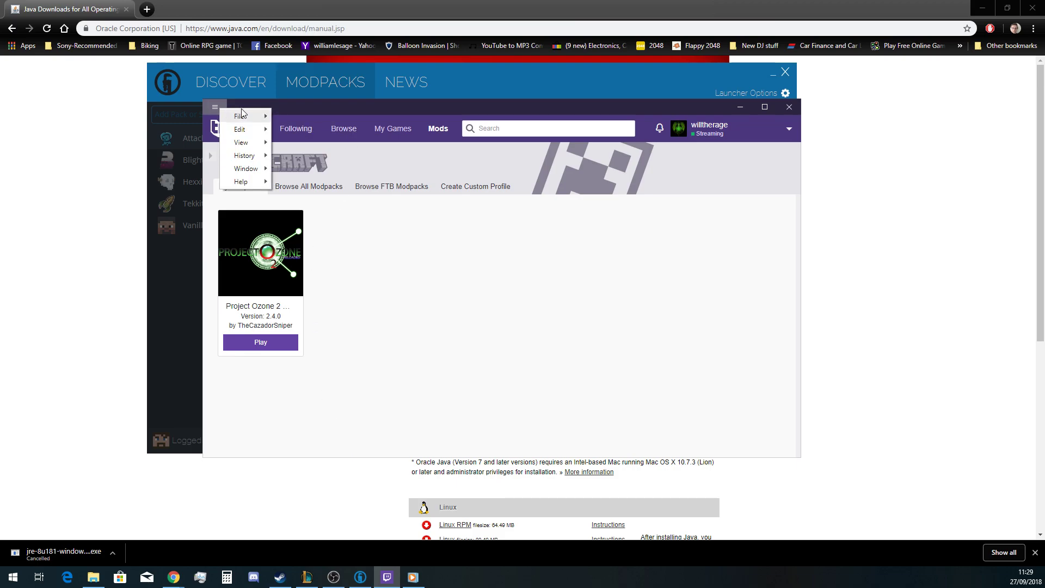
pyautogui.moveTo(241, 116)
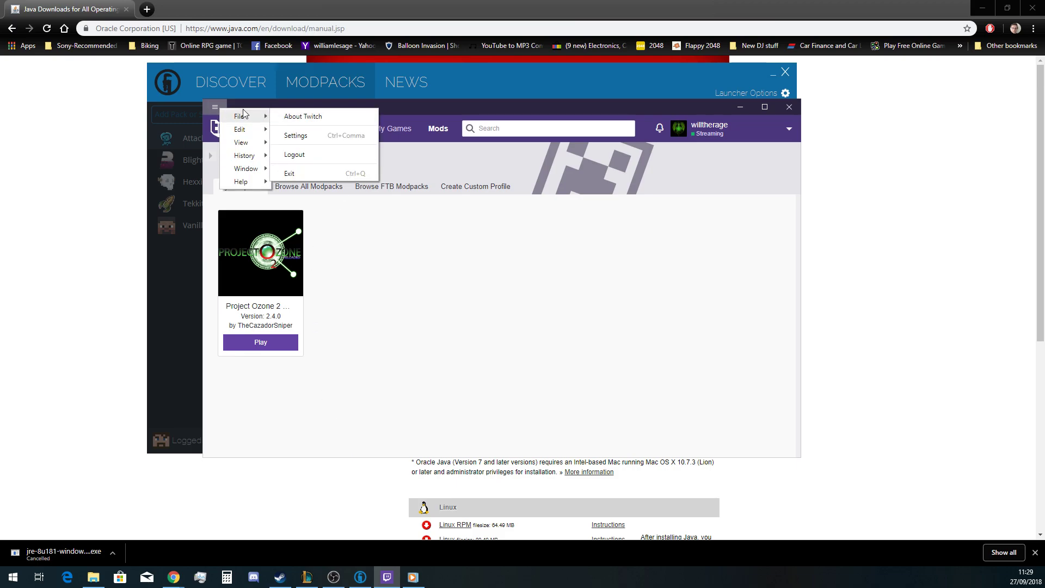
pyautogui.click(296, 136)
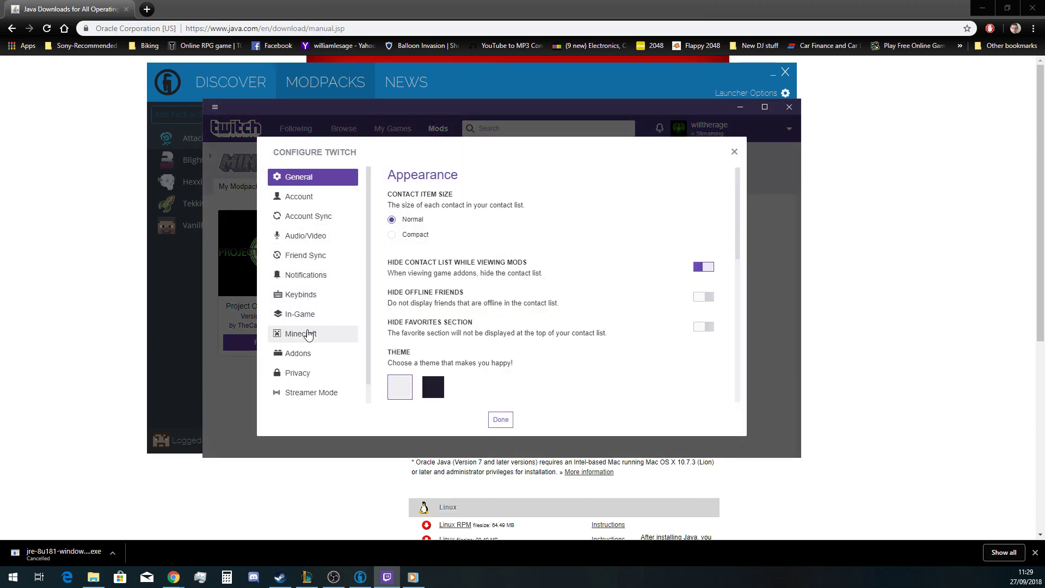
pyautogui.click(308, 336)
pyautogui.scroll(-2, 458, 294)
pyautogui.scroll(-3, 560, 260)
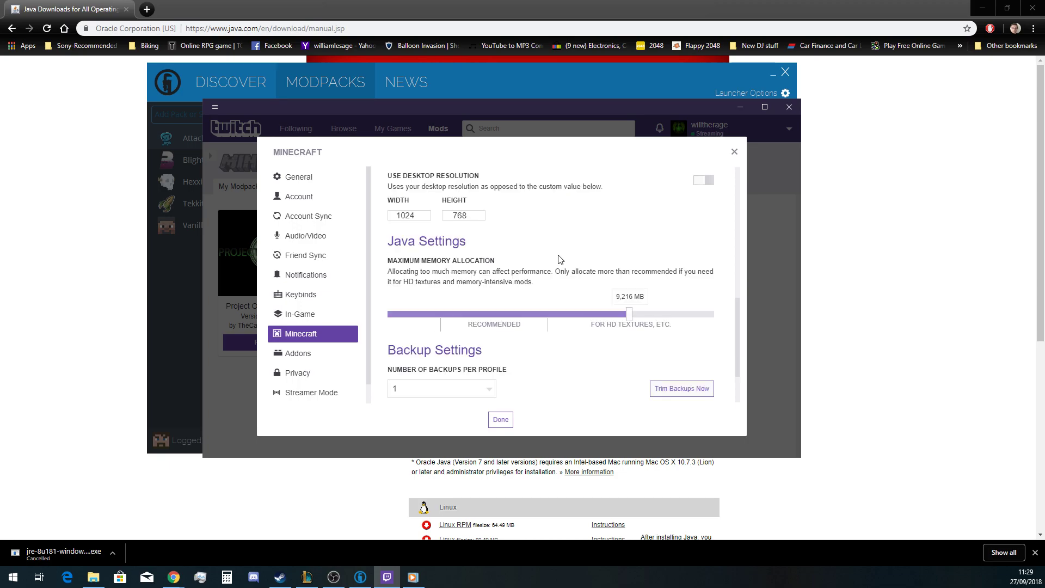
pyautogui.scroll(-1, 560, 260)
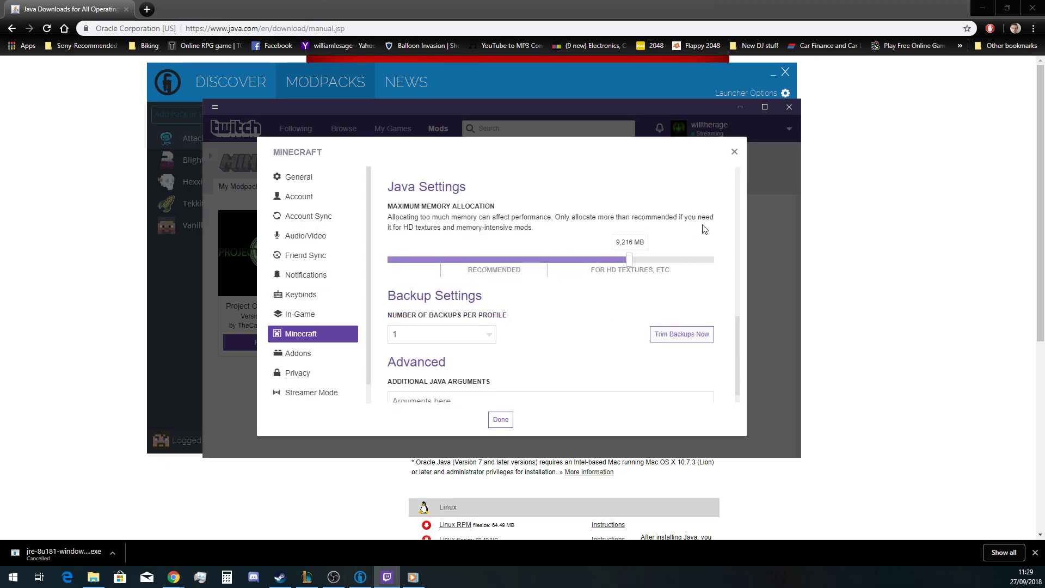
pyautogui.click(735, 151)
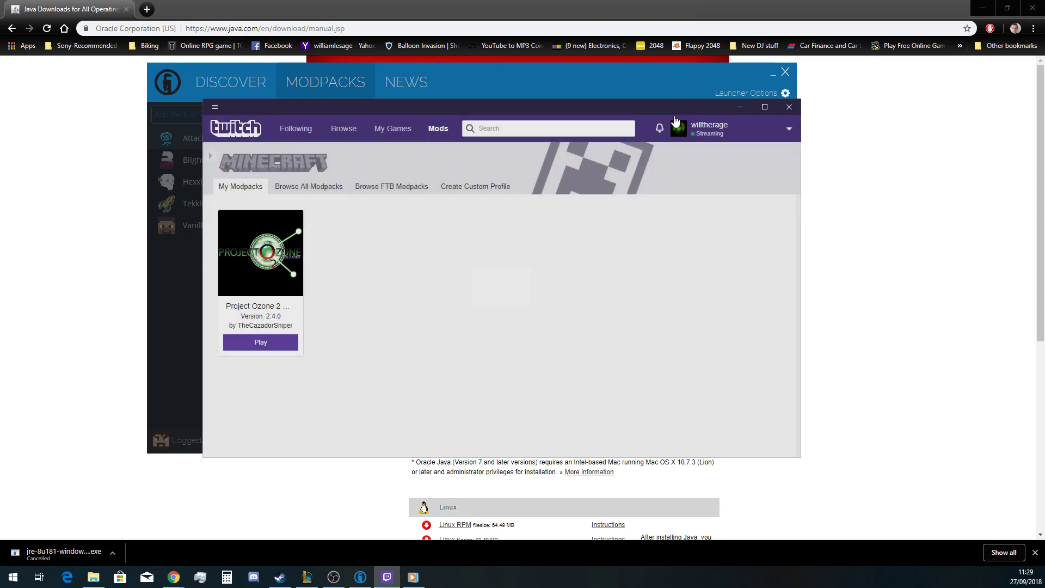
# Select Latest 64-Bit Java (1.8.0_181) and 4 GB memory in the launcher's Java Settings
pyautogui.click(606, 85)
pyautogui.click(494, 182)
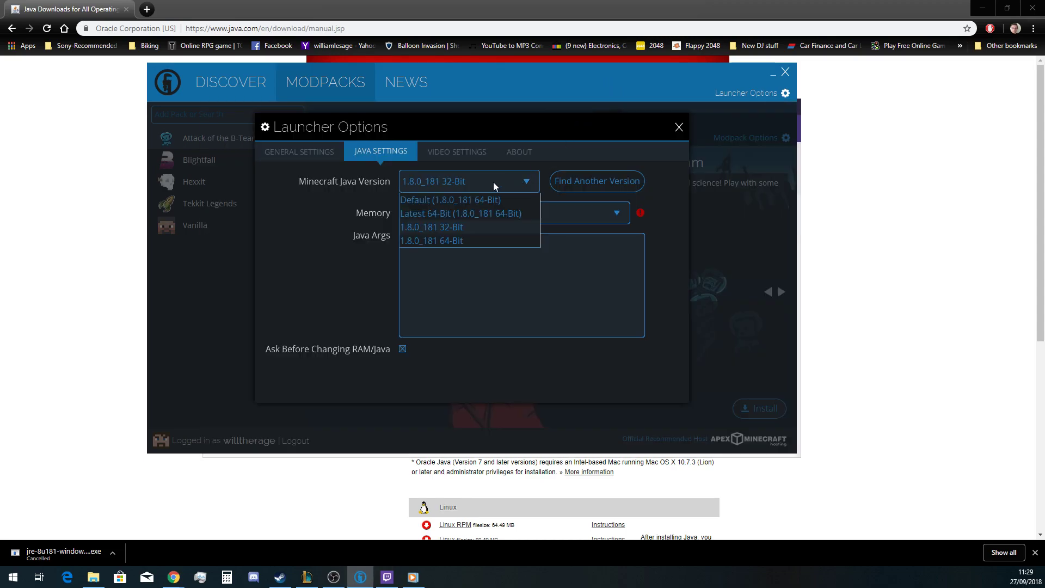
pyautogui.click(498, 211)
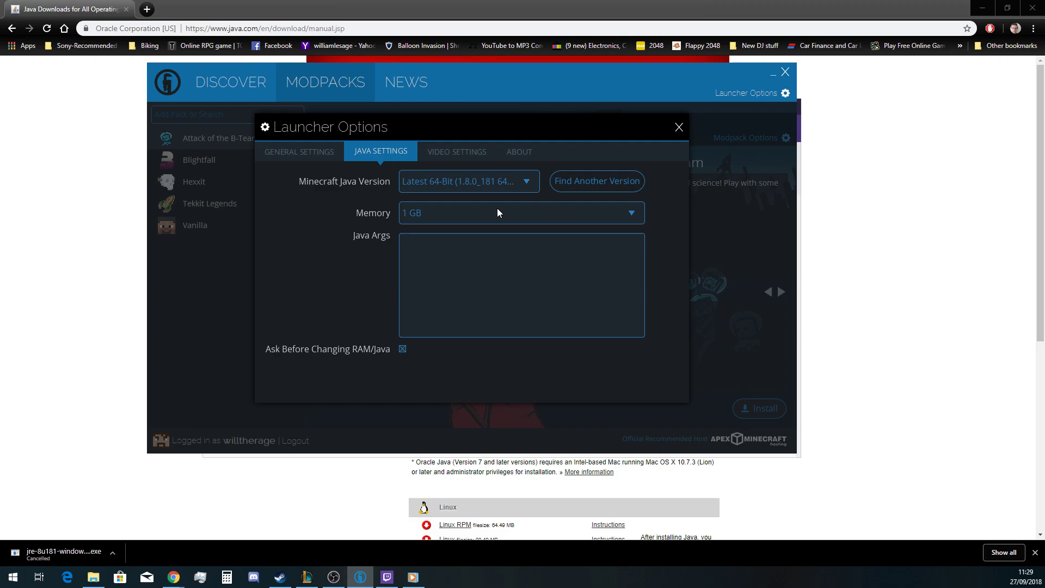
pyautogui.click(473, 206)
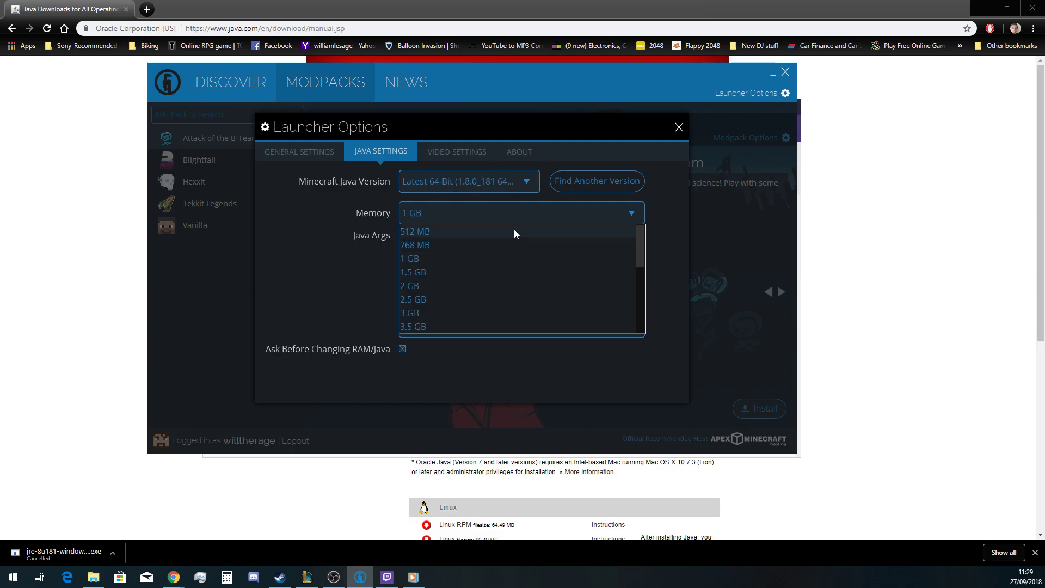
pyautogui.scroll(-1, 482, 299)
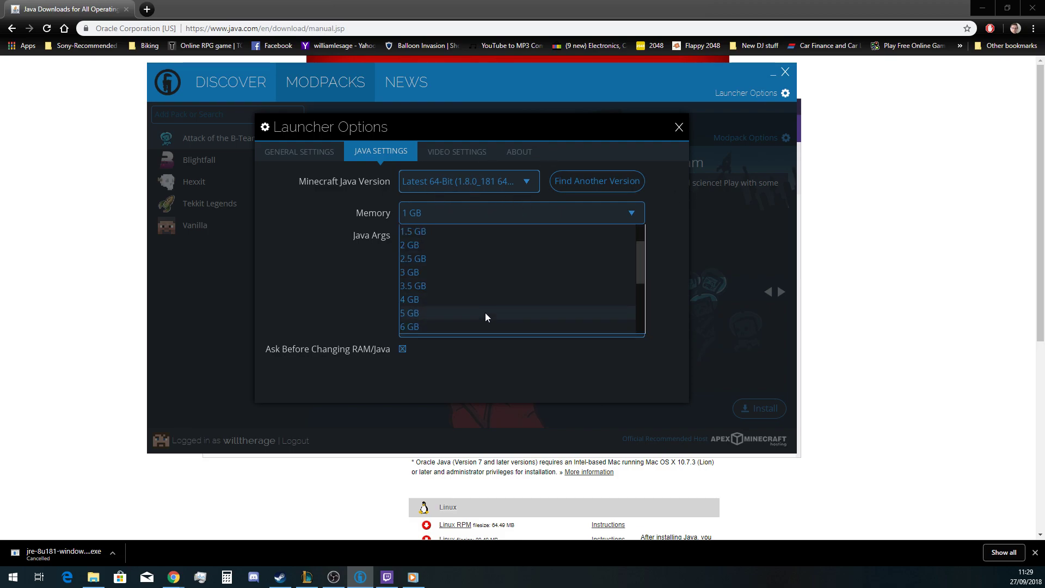
pyautogui.click(471, 299)
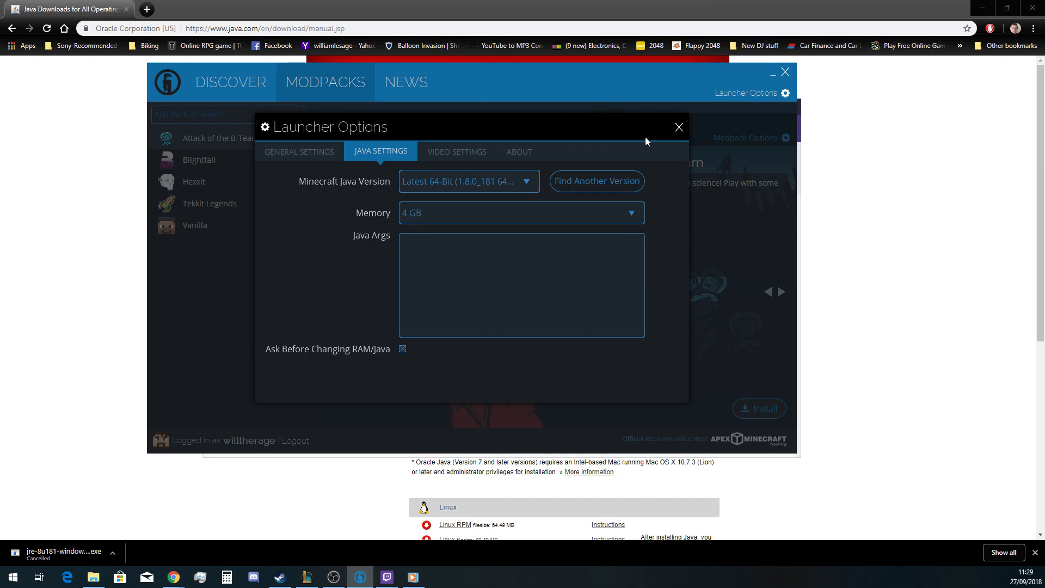
# Close Launcher Options to show the Attack of the B-Team page, nudging the window slightly
pyautogui.click(677, 129)
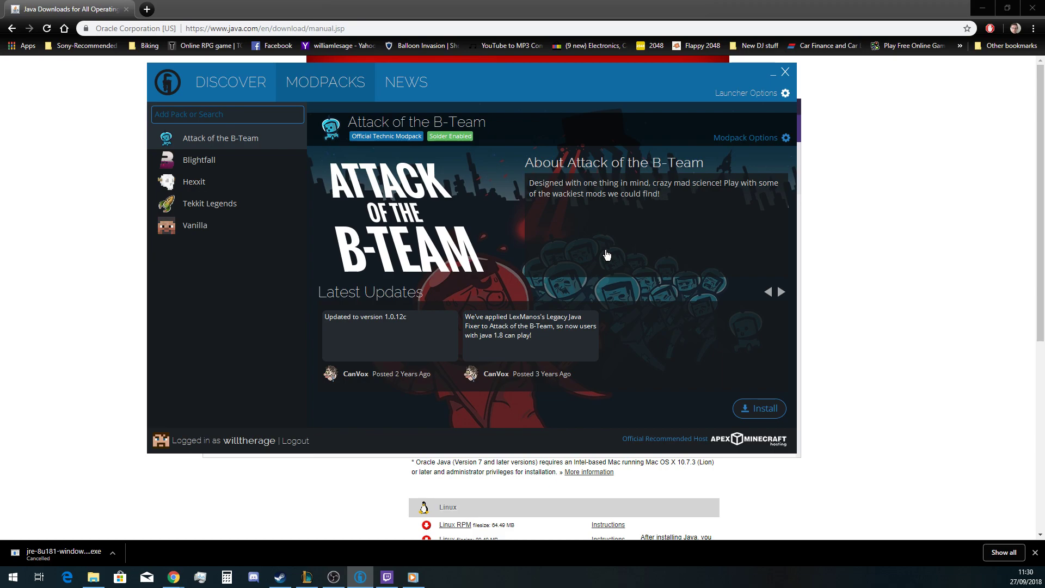
pyautogui.moveTo(605, 81); pyautogui.dragTo(619, 72)
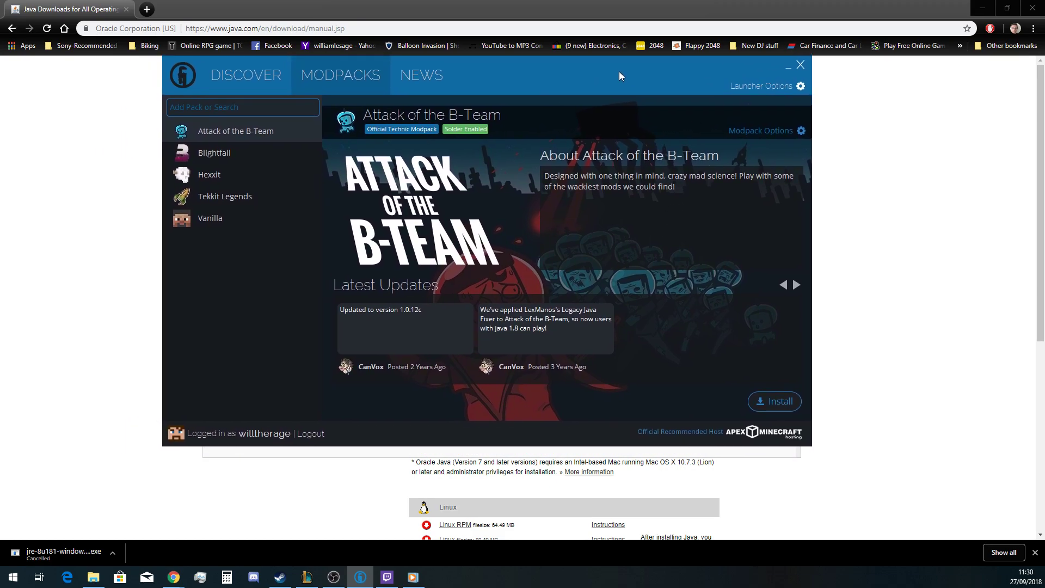